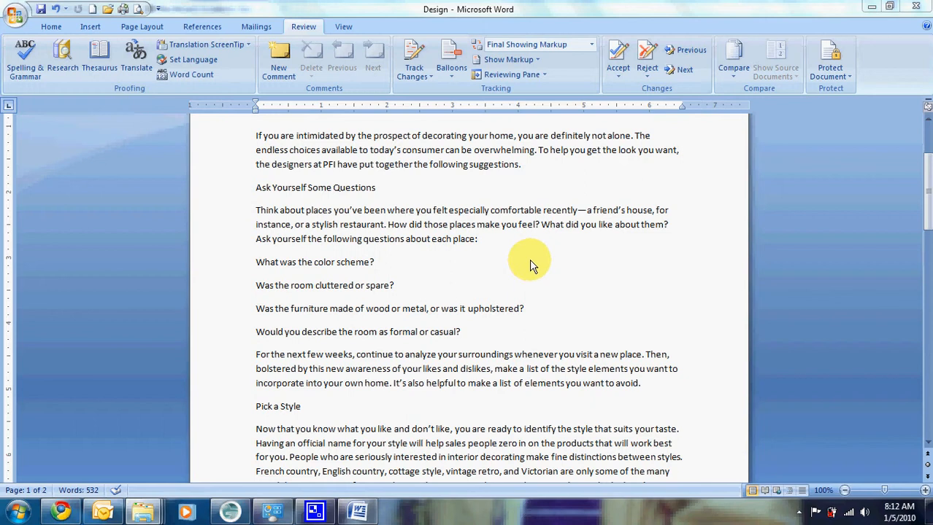
# Set up a Find and Replace search for "PFI" with Match case enabled.
pyautogui.moveTo(924, 204); pyautogui.dragTo(923, 142)
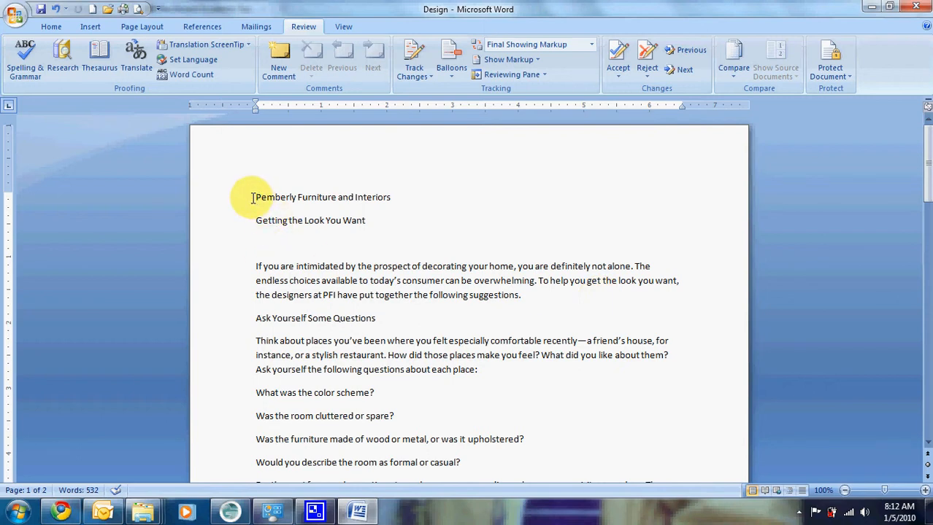
pyautogui.moveTo(313, 295); pyautogui.dragTo(334, 295)
pyautogui.click(325, 295)
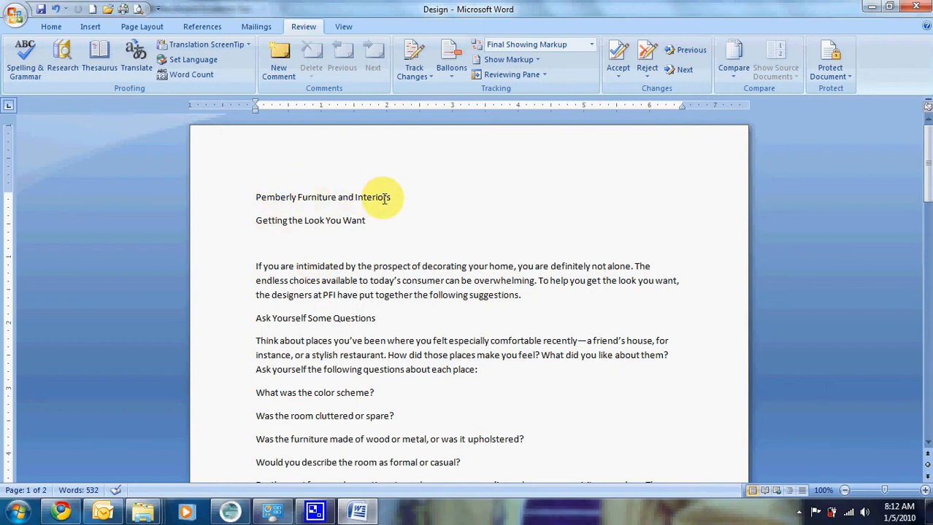
pyautogui.click(51, 27)
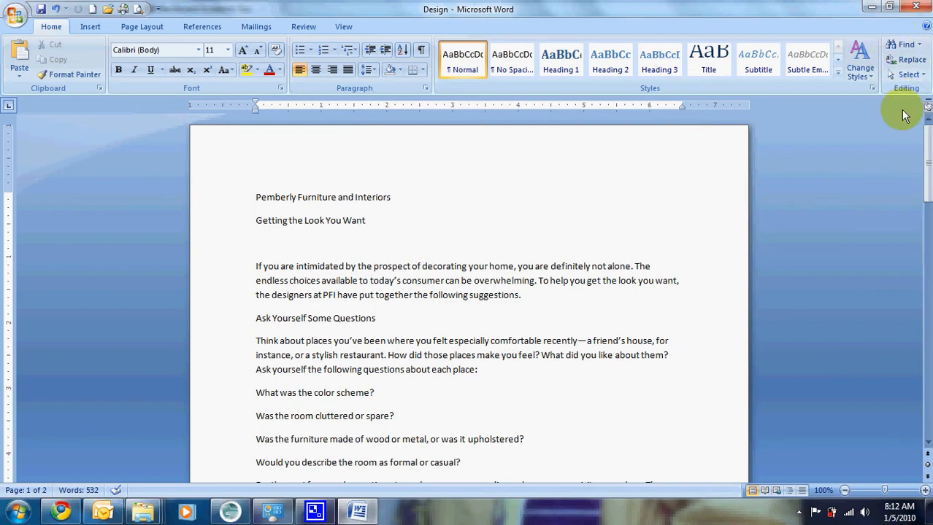
pyautogui.click(912, 61)
pyautogui.moveTo(579, 116); pyautogui.dragTo(523, 82)
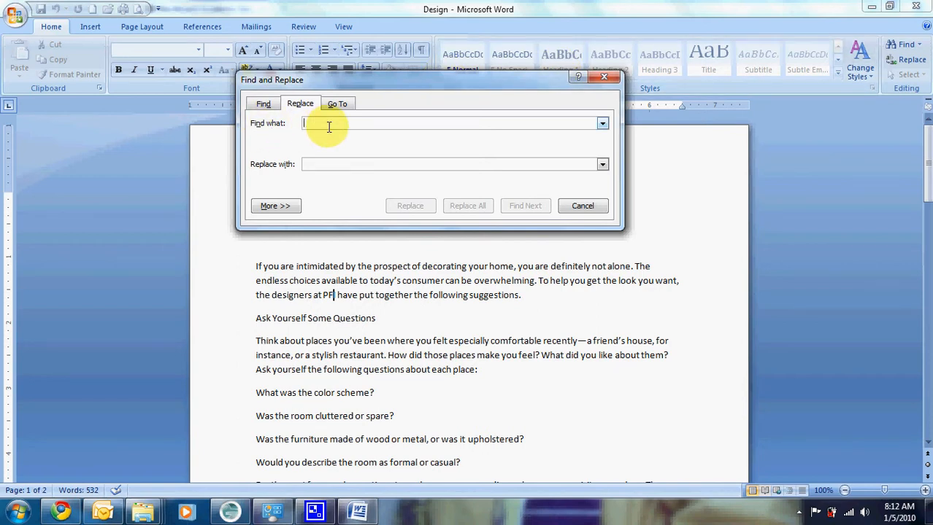
pyautogui.write('PFI')
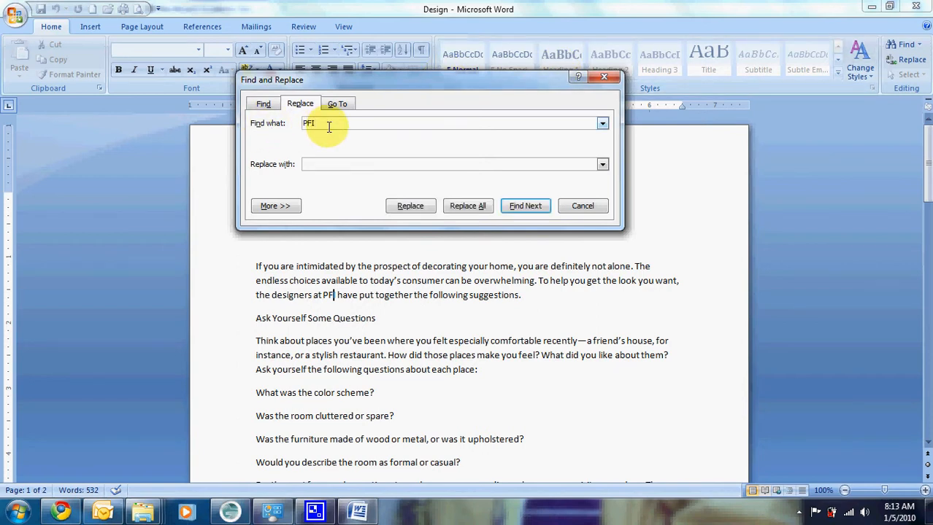
pyautogui.click(279, 209)
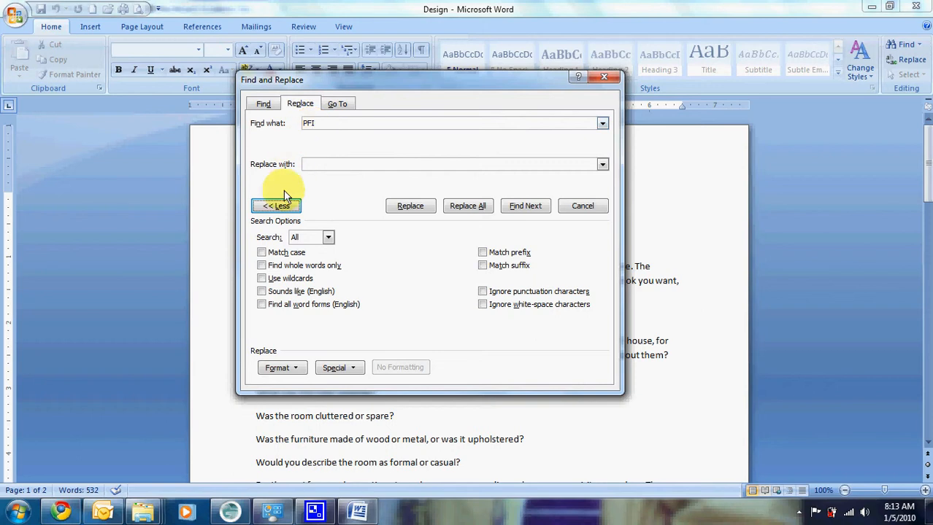
pyautogui.click(264, 253)
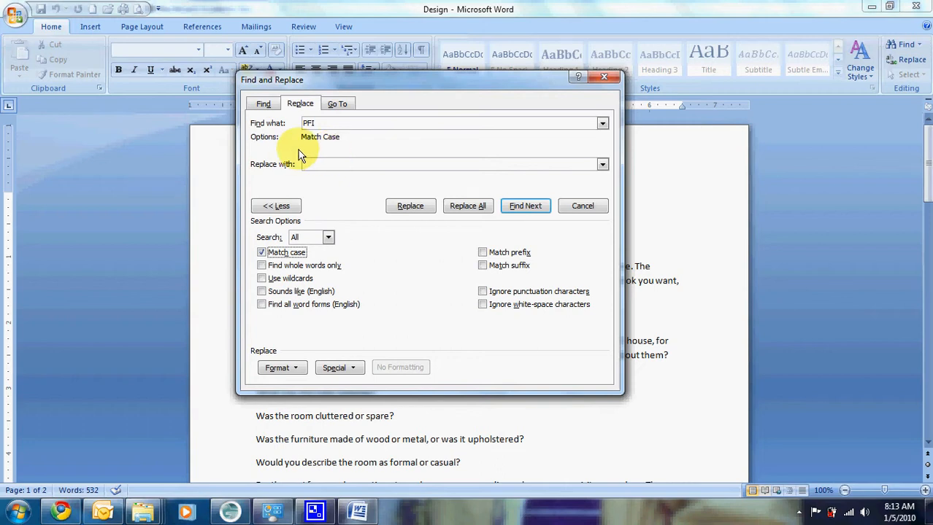
# Enter "Pemberly Furniture and Interiors" as the replacement text for PFI.
pyautogui.moveTo(327, 81); pyautogui.dragTo(523, 73)
pyautogui.click(524, 154)
pyautogui.write('Pemb')
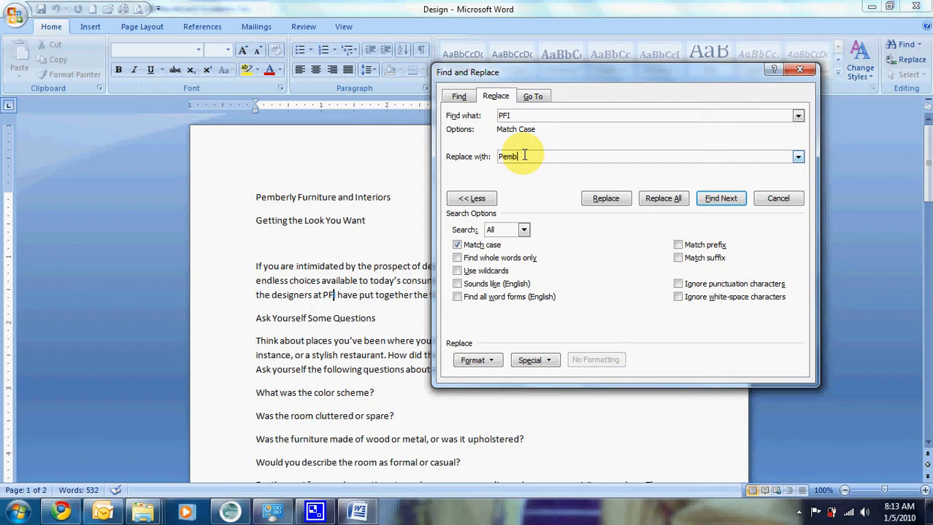
pyautogui.write('erly F')
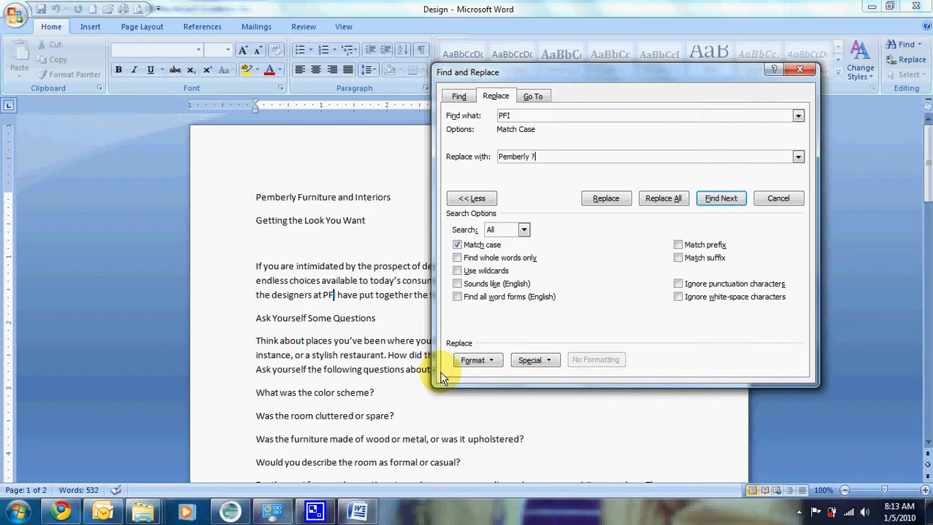
pyautogui.press('BackSpace')
pyautogui.write('Furniture and Interiors')
pyautogui.click(531, 157)
pyautogui.press('BackSpace')
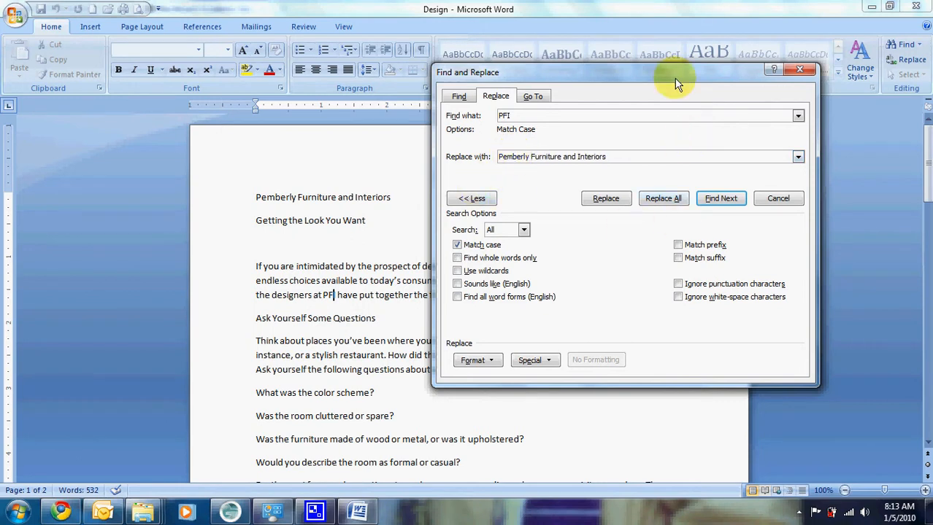
# Find and replace the PFI occurrences one at a time through the whole document, and close Find and Replace.
pyautogui.moveTo(675, 76); pyautogui.dragTo(603, 40)
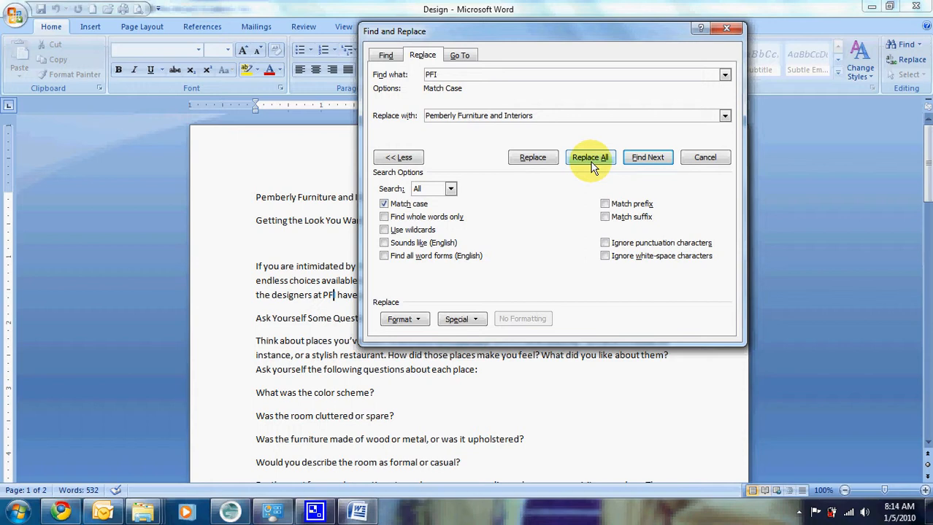
pyautogui.moveTo(566, 29); pyautogui.dragTo(695, 19)
pyautogui.click(776, 146)
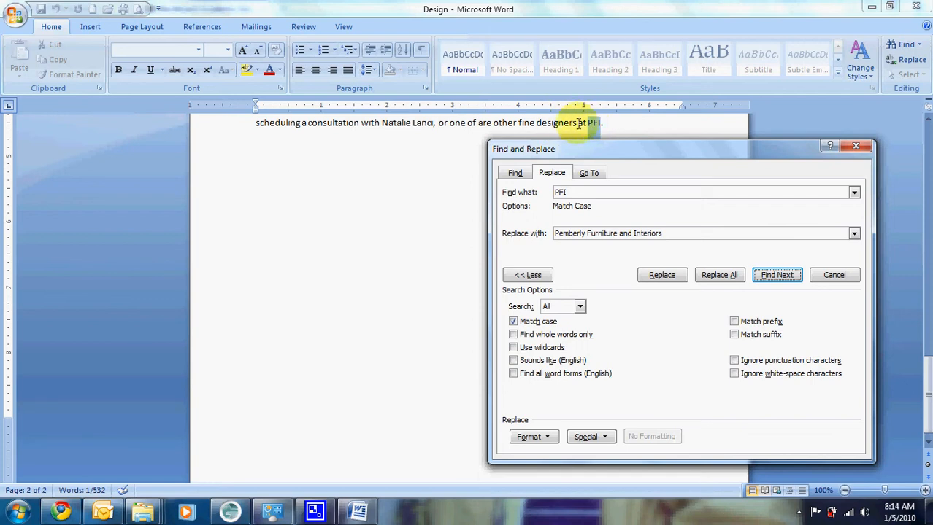
pyautogui.click(659, 277)
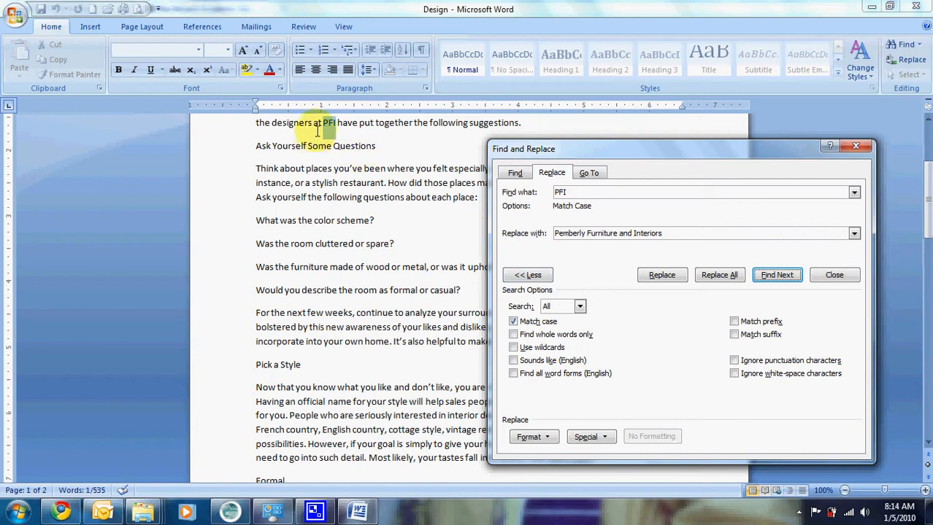
pyautogui.click(667, 284)
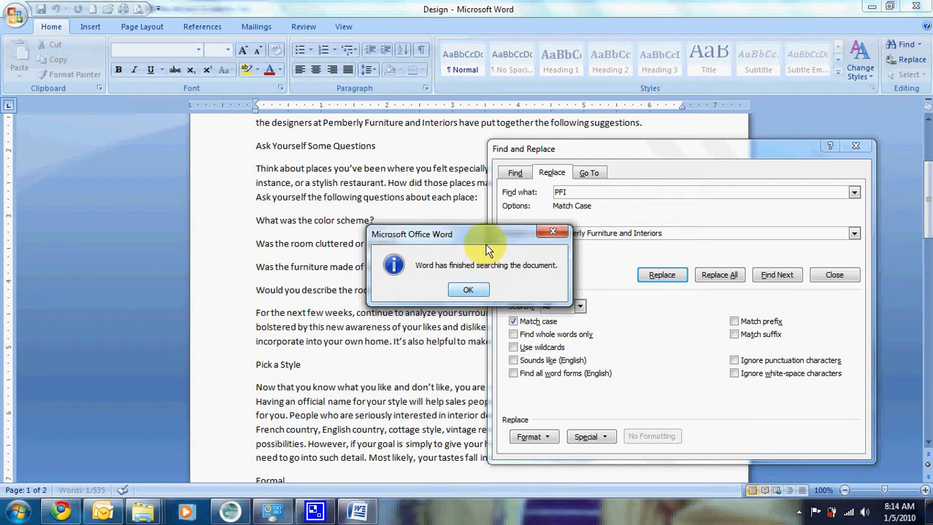
pyautogui.click(466, 290)
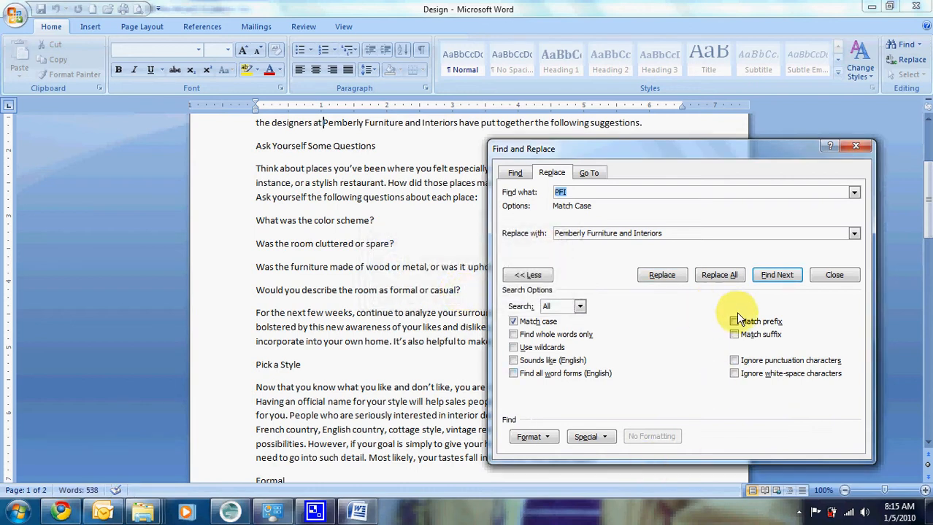
pyautogui.click(858, 146)
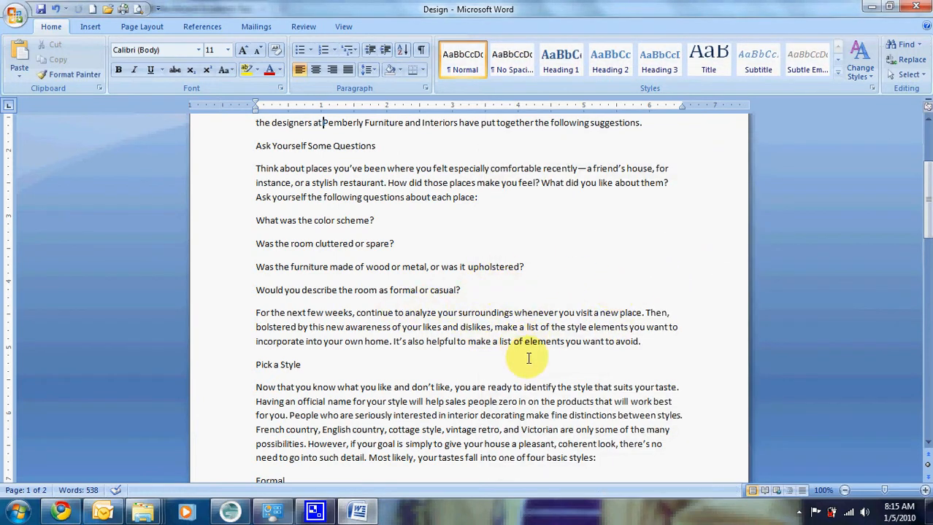
# Select the question "What was the color scheme?", first across its text and again as a whole line.
pyautogui.scroll(3, 500, 343)
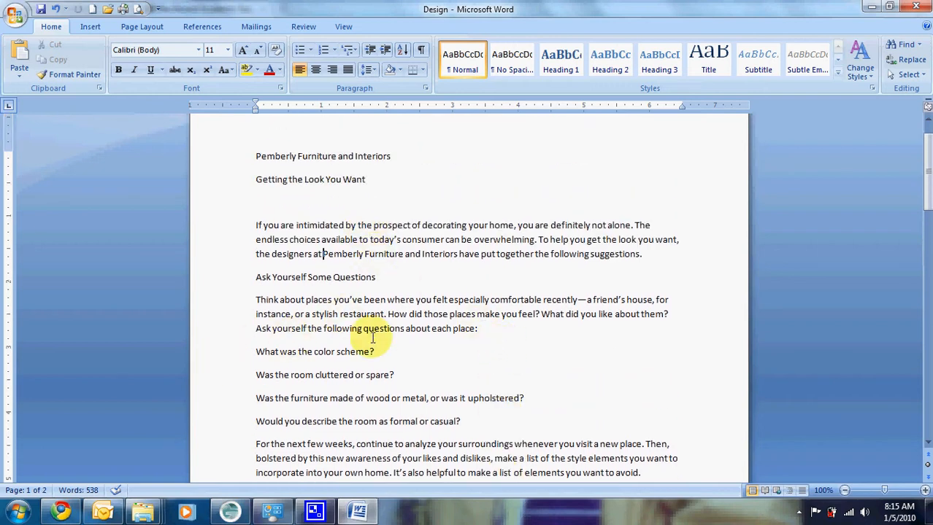
pyautogui.moveTo(257, 352); pyautogui.dragTo(398, 365)
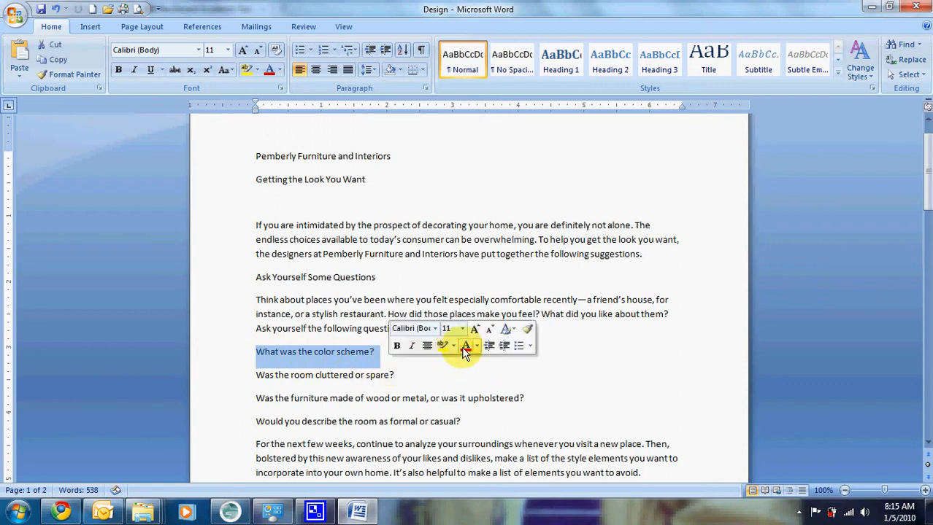
pyautogui.click(499, 378)
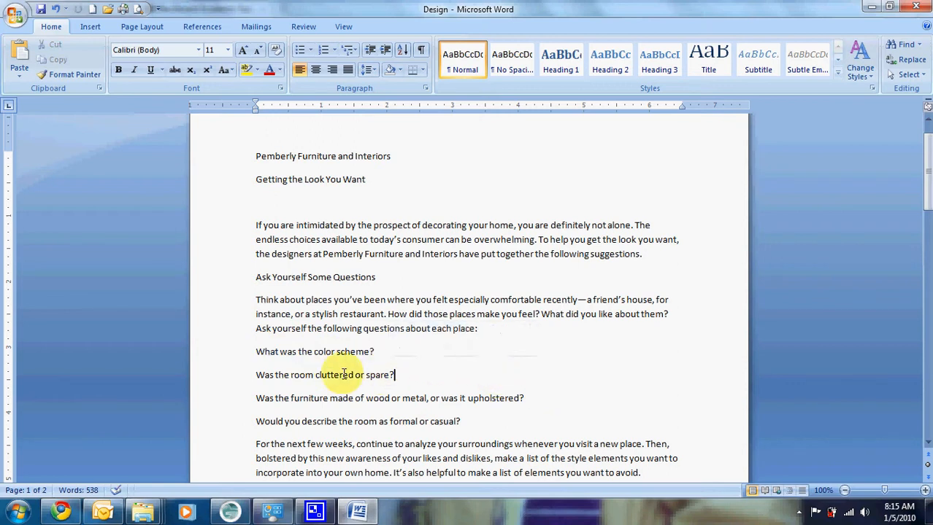
pyautogui.click(232, 360)
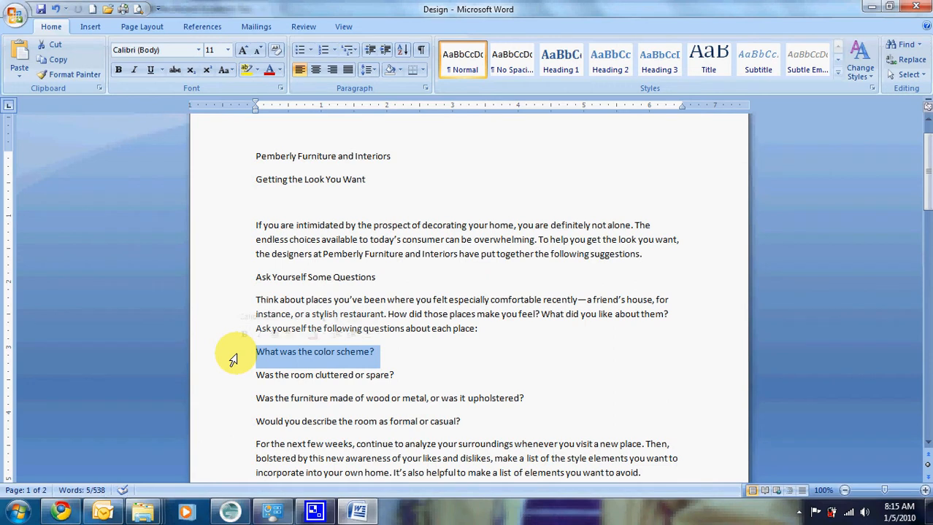
# Extend the selection from the first line of the "Think about places" paragraph to the full paragraph and the entire document, and clear it.
pyautogui.click(212, 301)
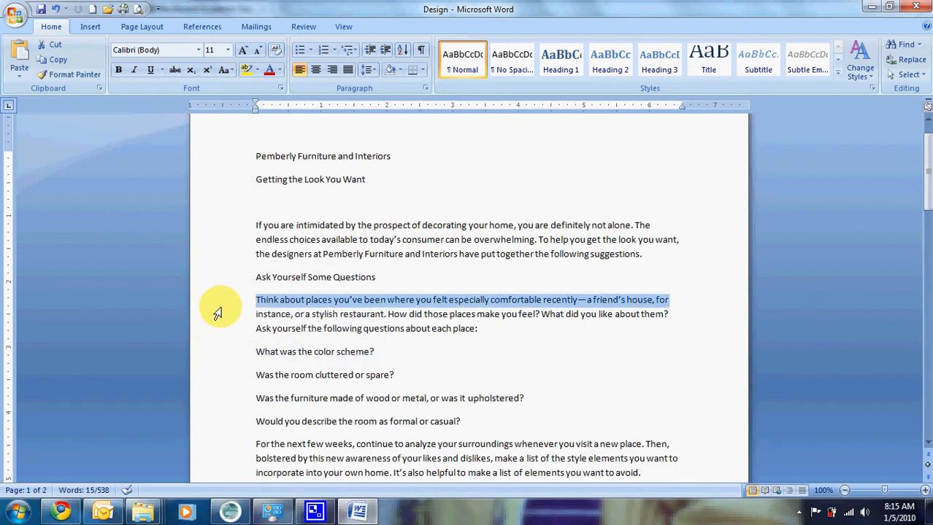
pyautogui.doubleClick(218, 313)
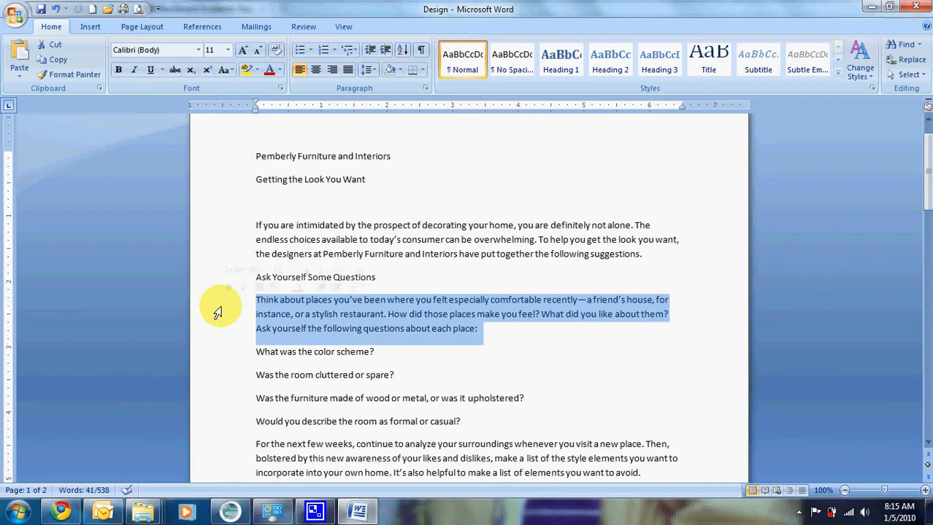
pyautogui.tripleClick(218, 312)
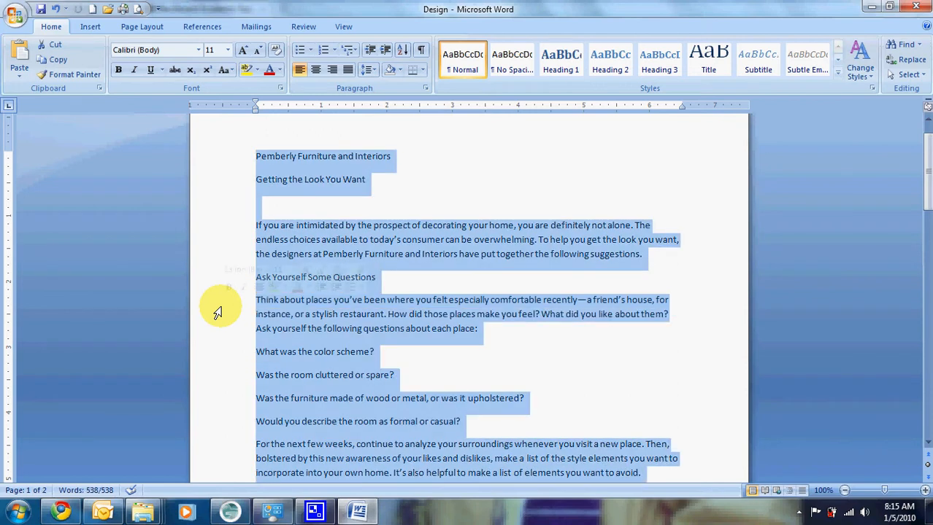
pyautogui.moveTo(925, 182); pyautogui.dragTo(924, 135)
pyautogui.click(271, 318)
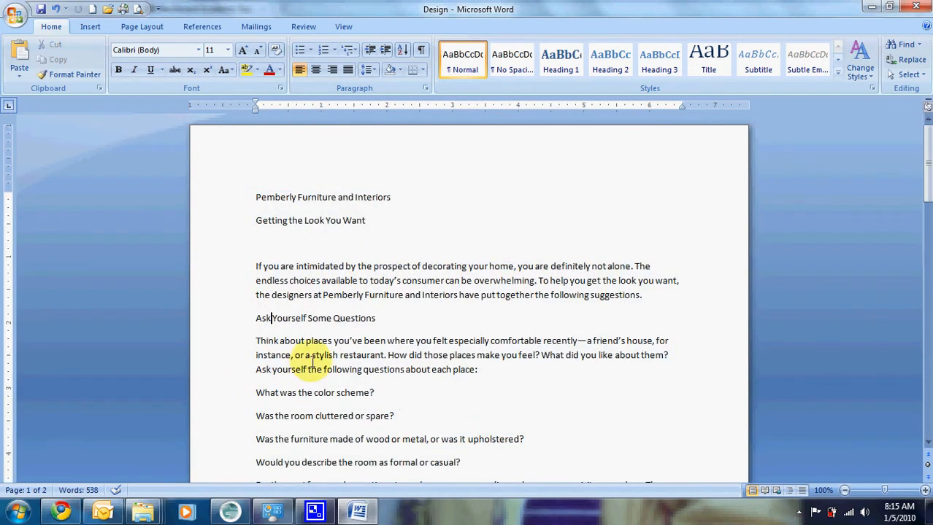
# Move the question "Was the furniture made of wood or metal, or was it upholstered?" above "What was the color scheme?".
pyautogui.scroll(-1, 312, 358)
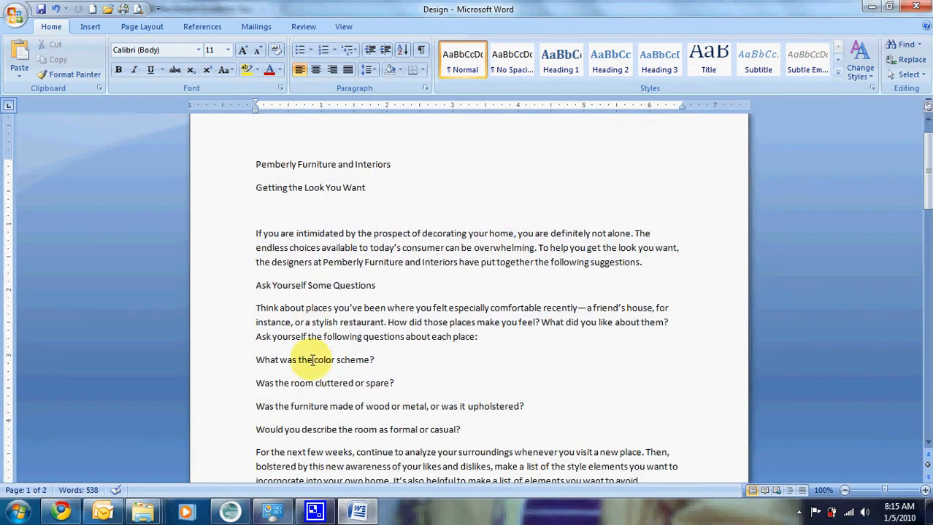
pyautogui.click(219, 411)
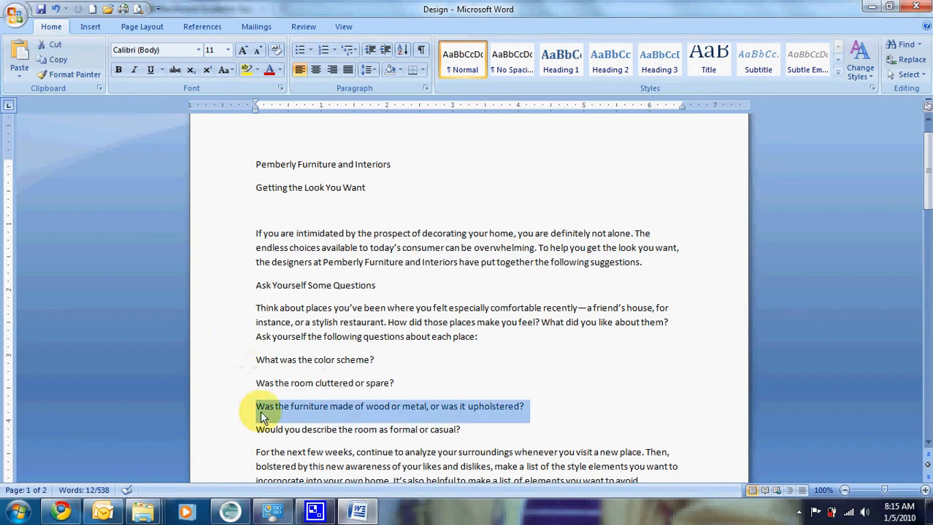
pyautogui.moveTo(319, 413); pyautogui.dragTo(248, 376)
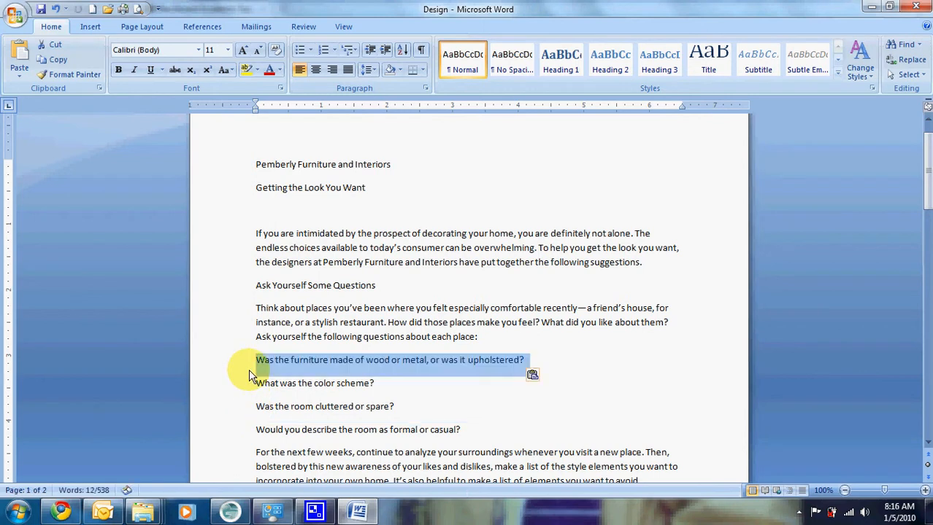
pyautogui.click(293, 407)
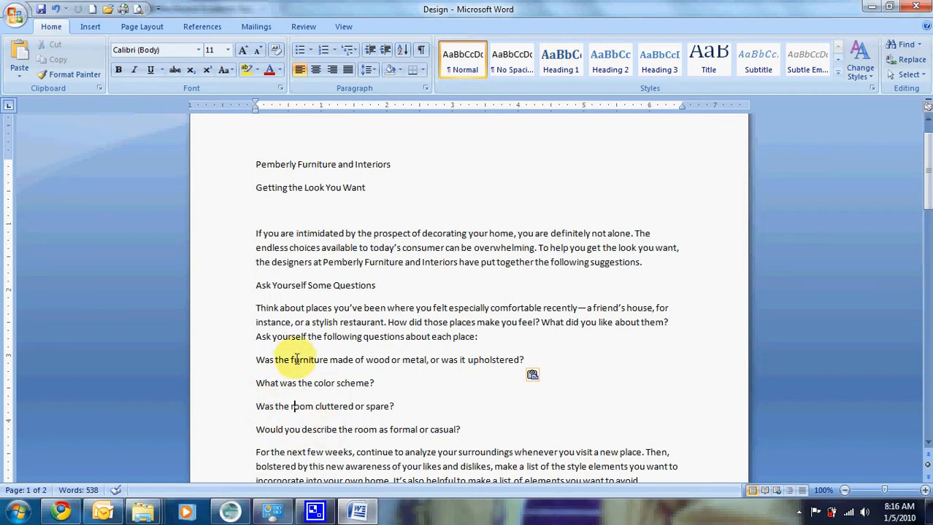
# Move the question "Was the room cluttered or spare?" to the start of the question list.
pyautogui.scroll(-3, 297, 359)
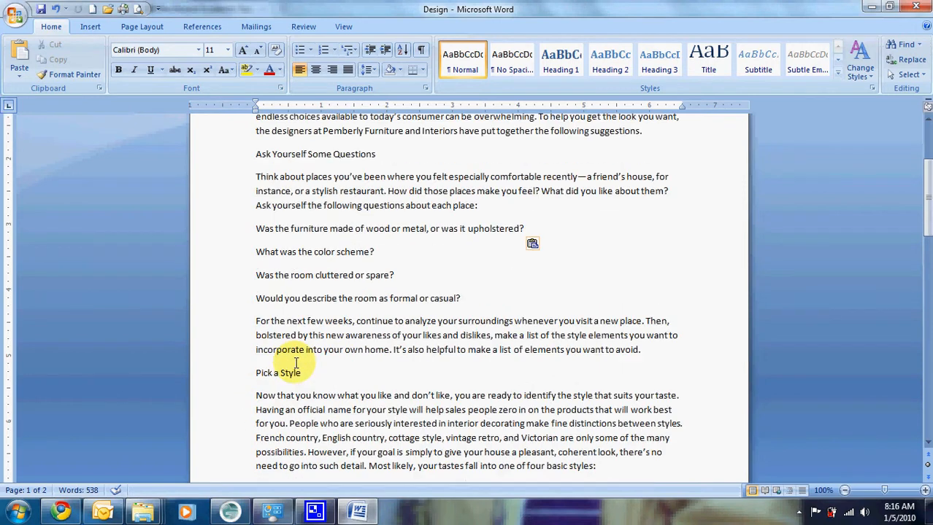
pyautogui.click(241, 283)
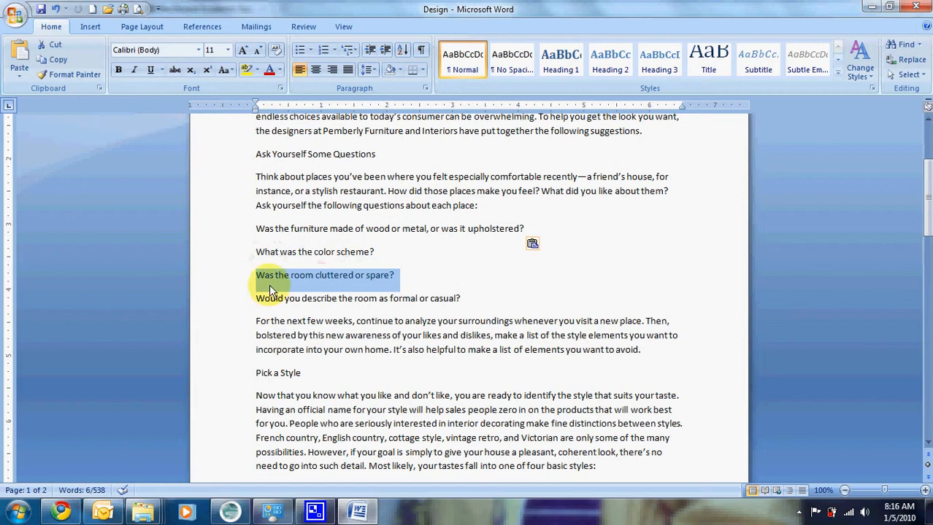
pyautogui.moveTo(262, 284); pyautogui.dragTo(256, 238)
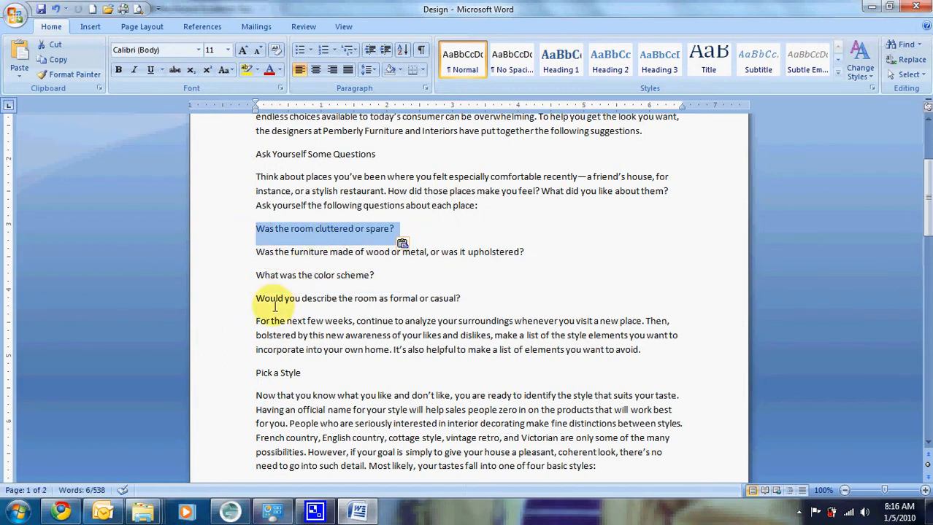
pyautogui.click(528, 259)
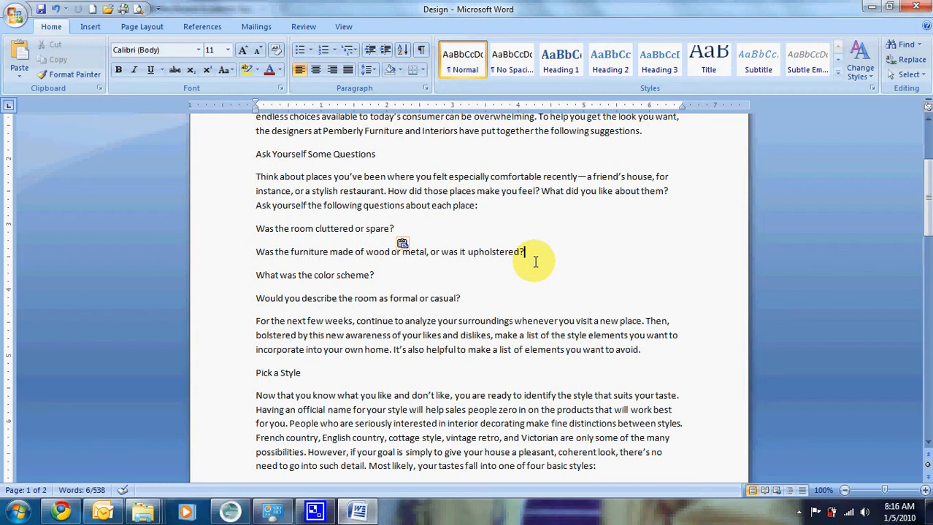
# Delete the word "especially" before "comfortable" in the paragraph under "Ask Yourself Some Questions".
pyautogui.scroll(1, 531, 262)
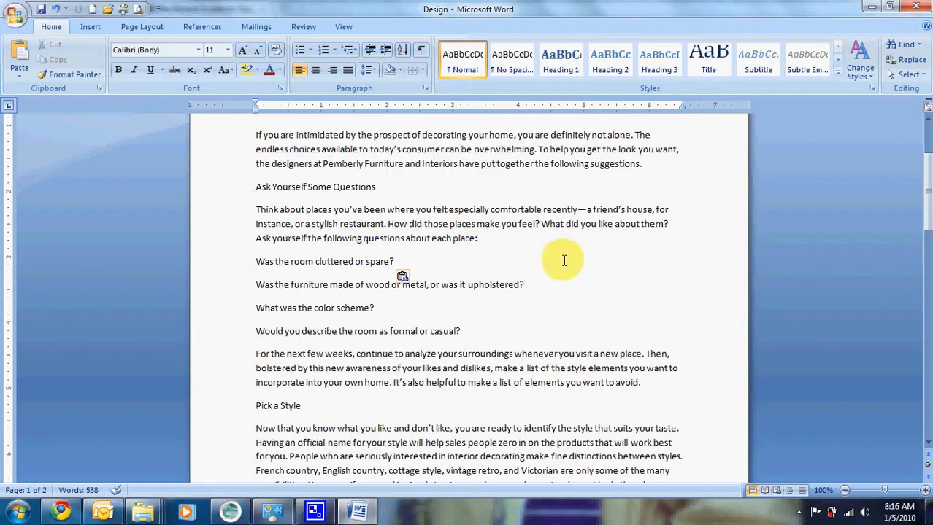
pyautogui.doubleClick(557, 210)
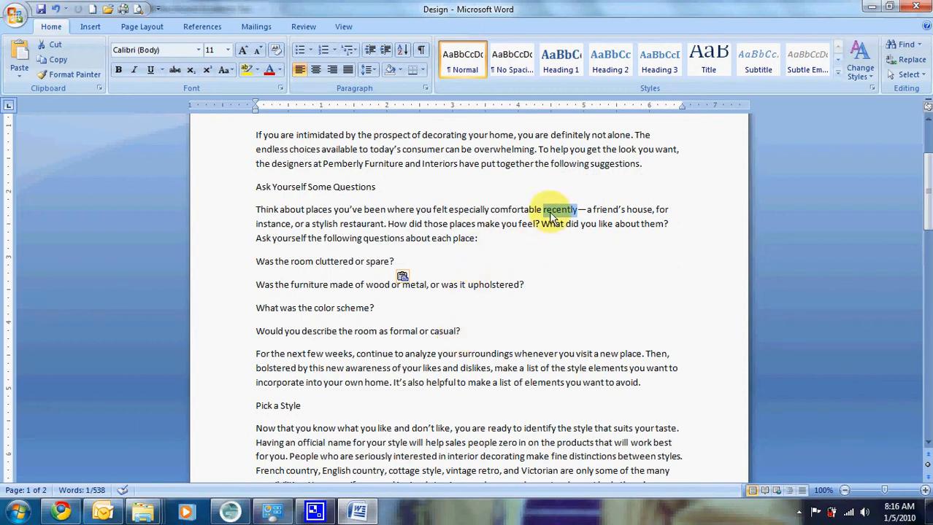
pyautogui.doubleClick(473, 210)
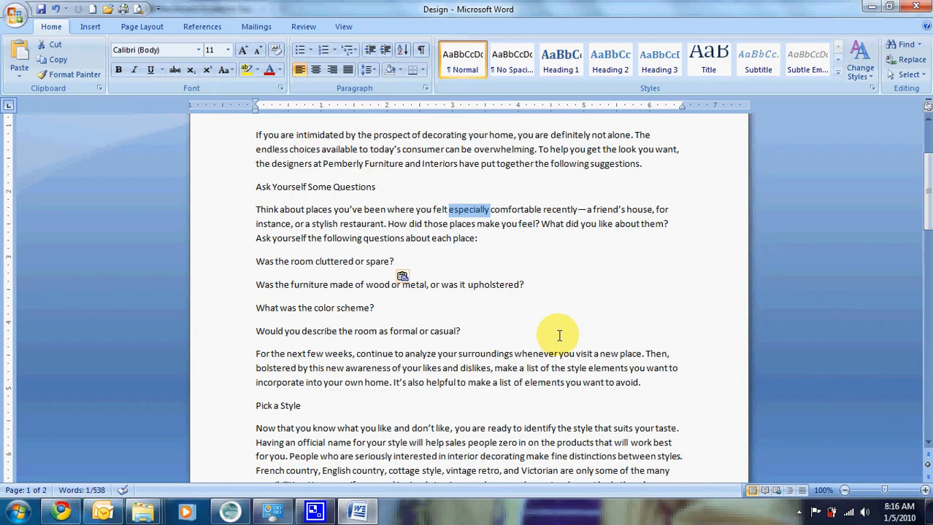
pyautogui.press('Delete')
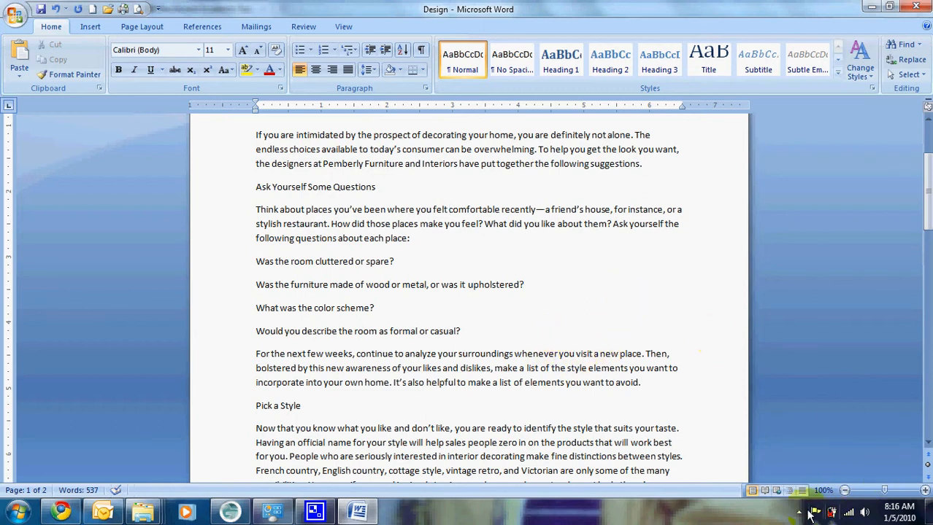
pyautogui.rightClick(775, 512)
pyautogui.click(799, 512)
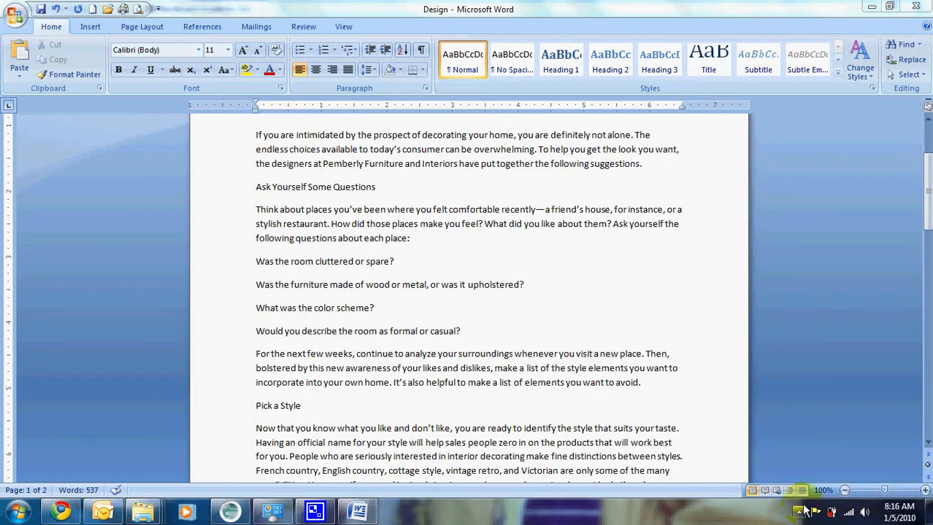